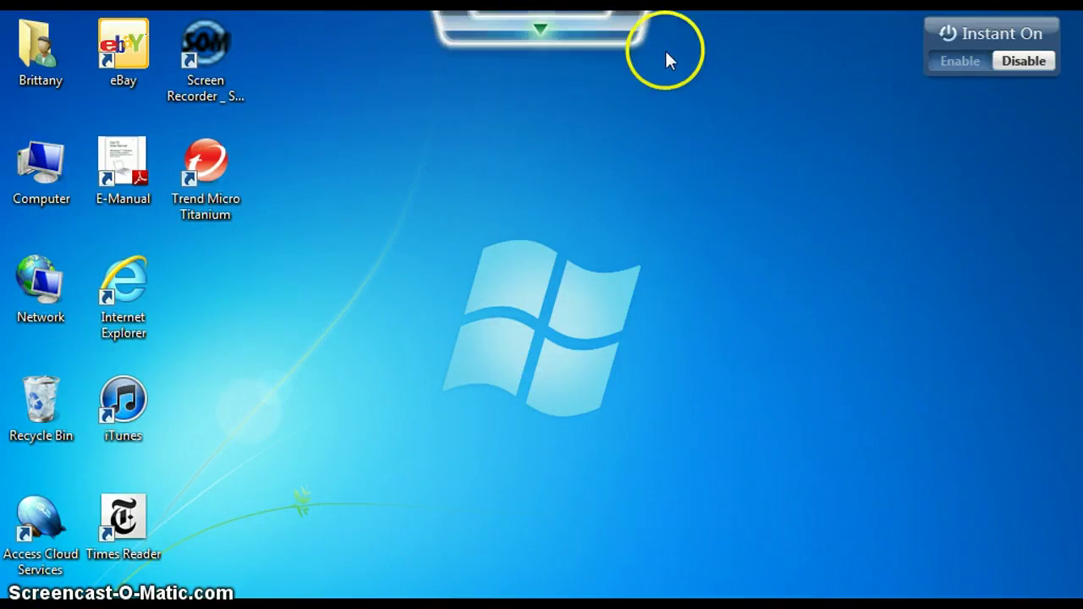
- Expand the ASUS launcher's tool list, then bring Chrome to the front
click(541, 31)
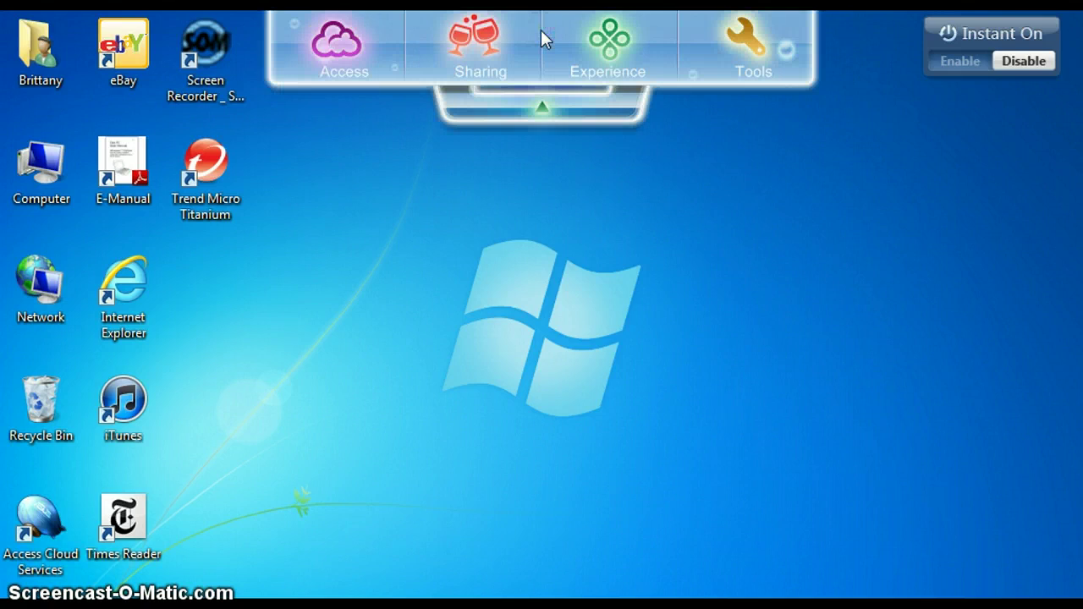
click(749, 50)
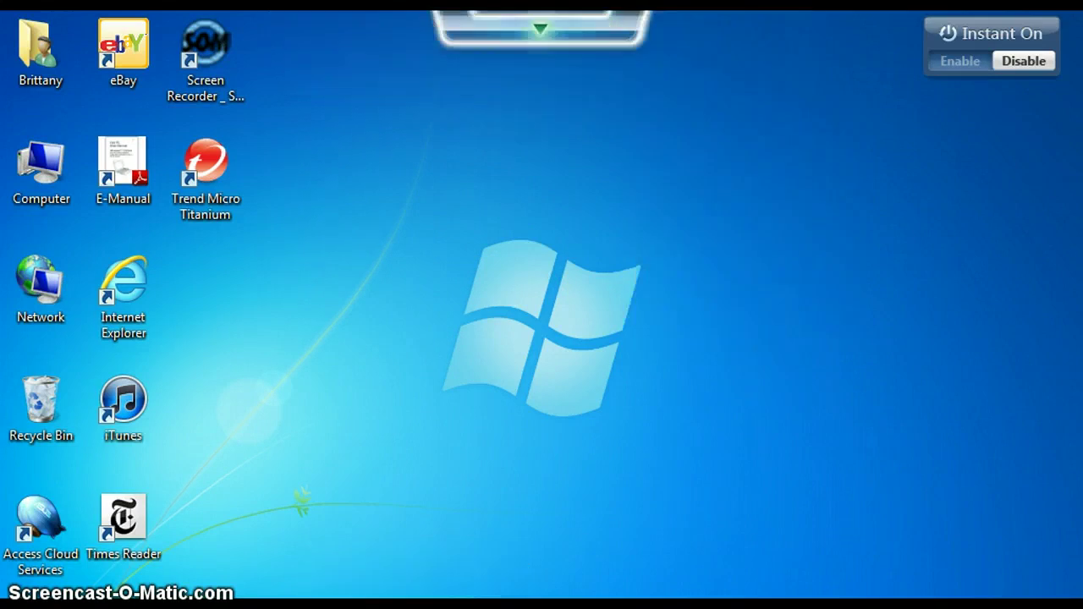
click(469, 579)
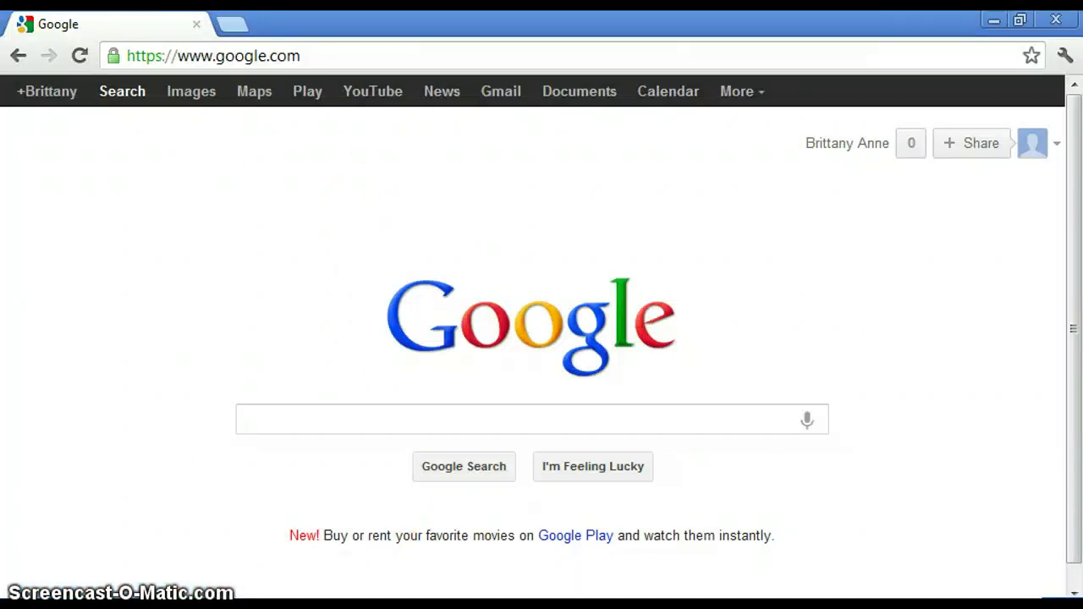
- Replace Chrome's address with the pasted ASUS FTP link to download the SystemSetting zip
click(337, 54)
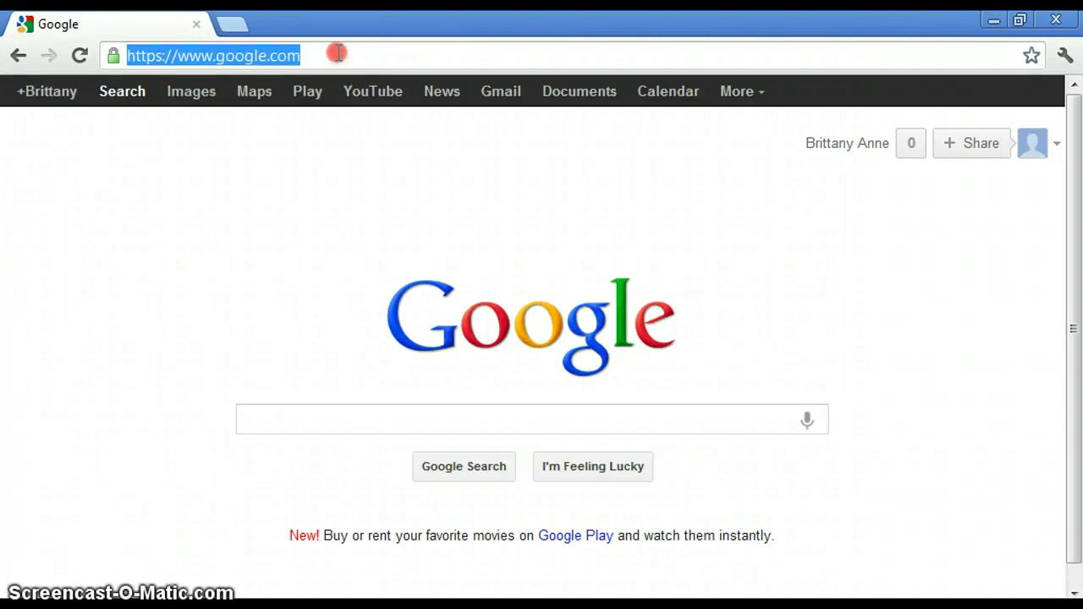
right_click(338, 57)
click(301, 41)
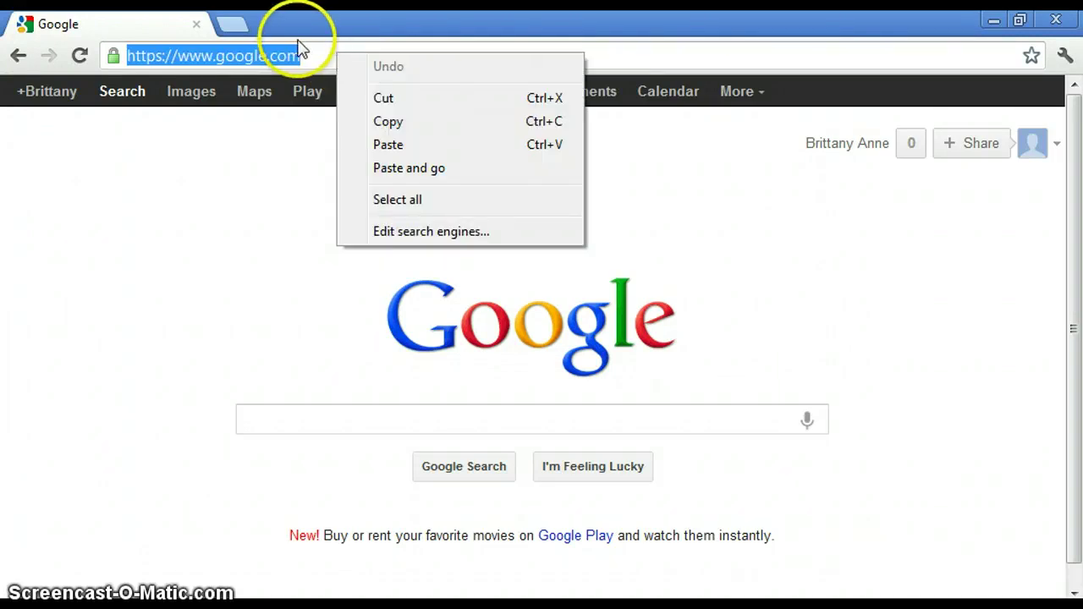
right_click(314, 53)
key(BackSpace)
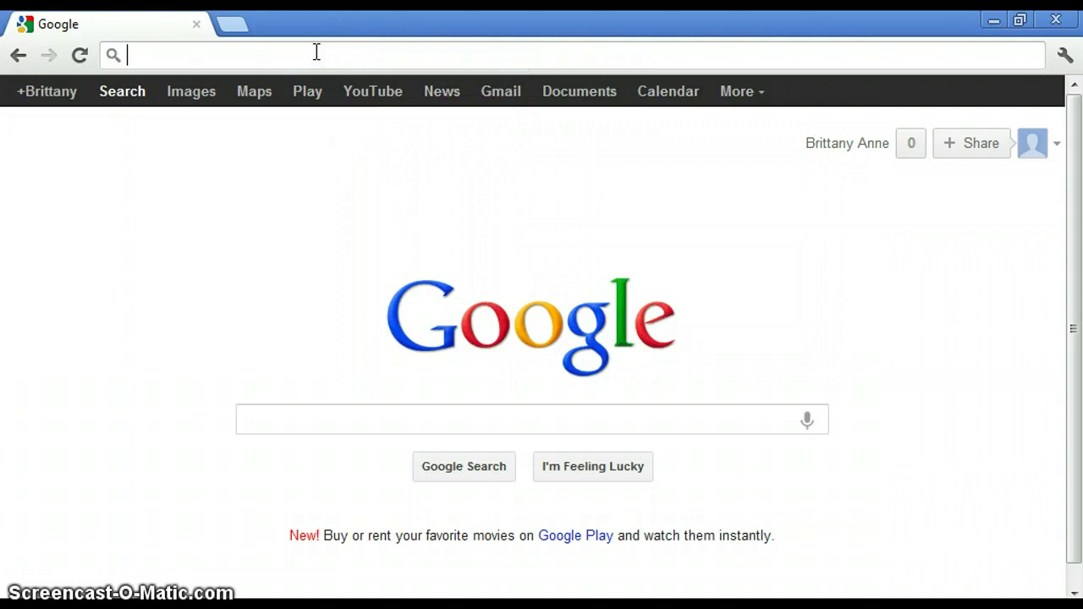
right_click(314, 56)
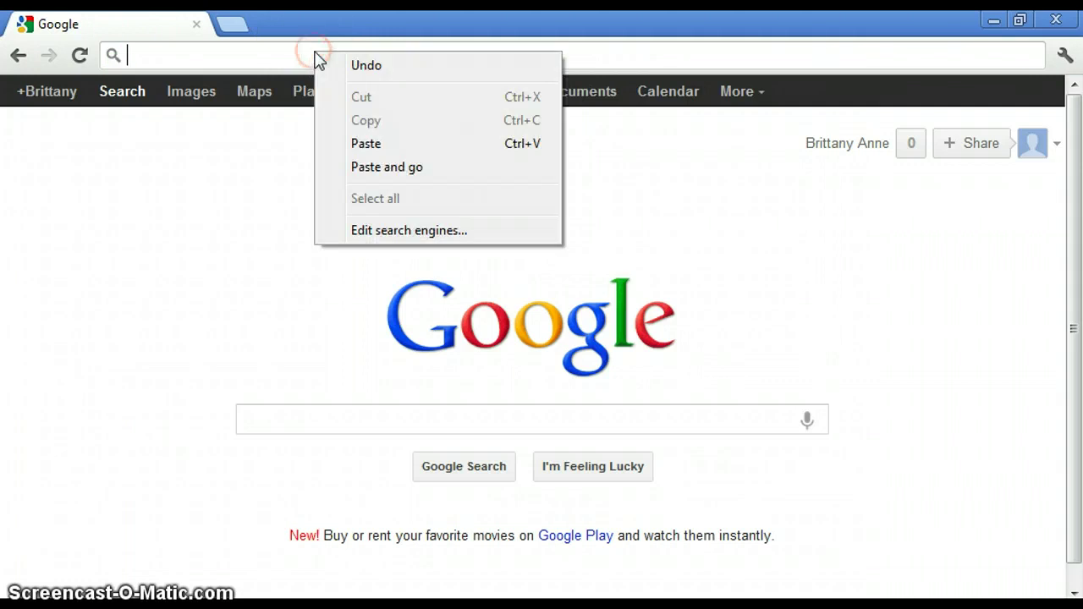
click(396, 141)
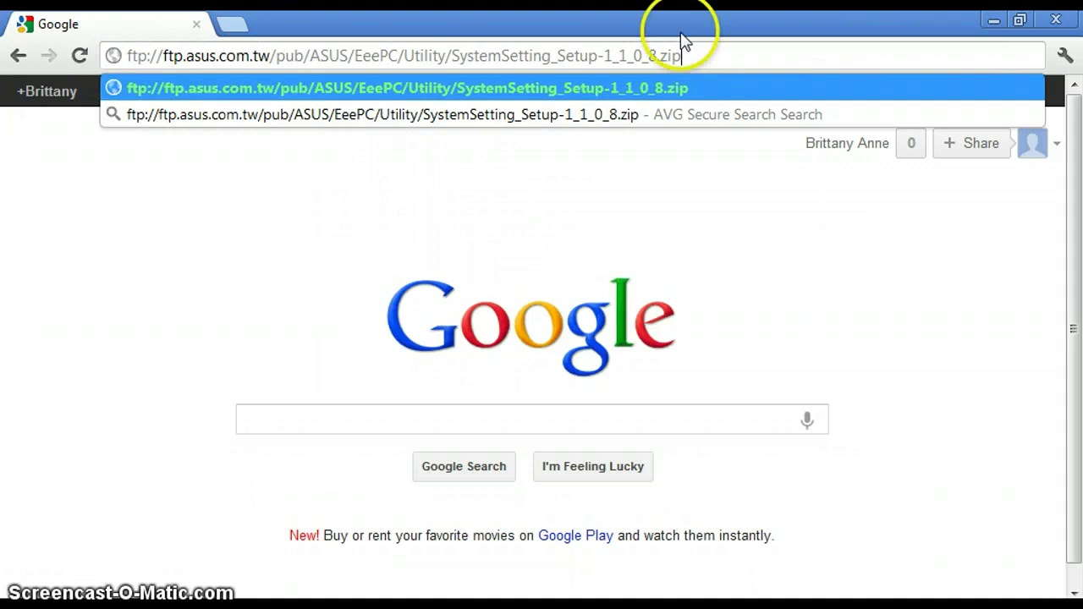
key(Return)
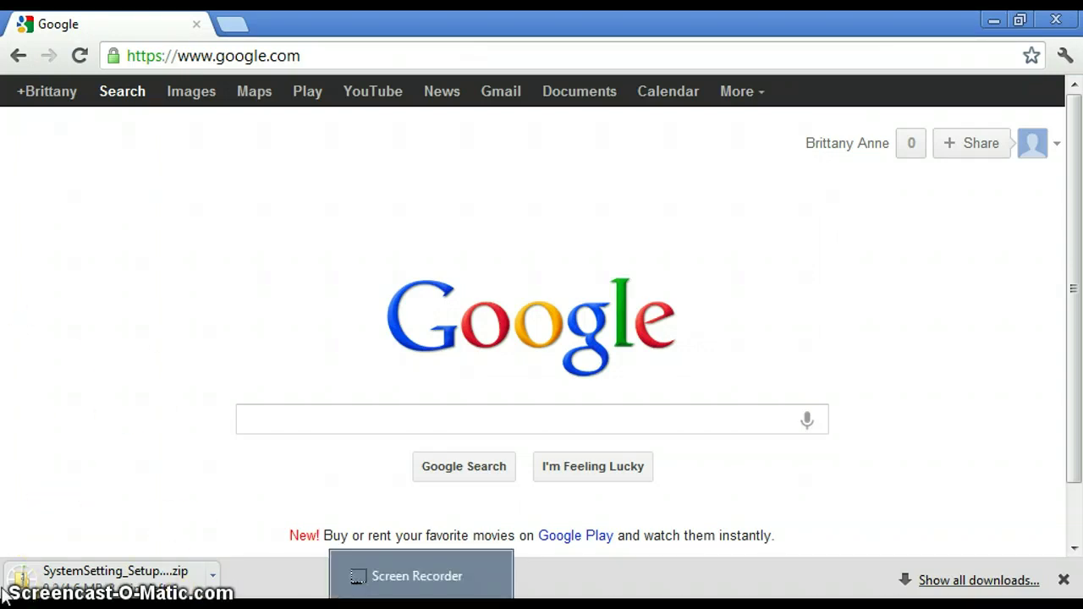
- Open the downloaded SystemSetting setup zip from Chrome's download bar
click(213, 532)
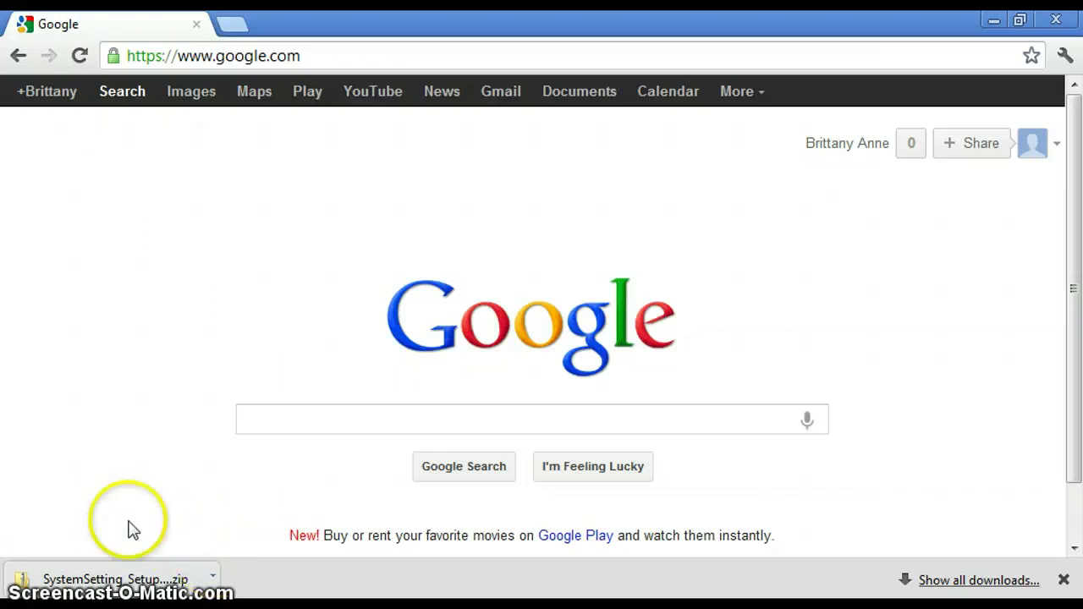
click(213, 576)
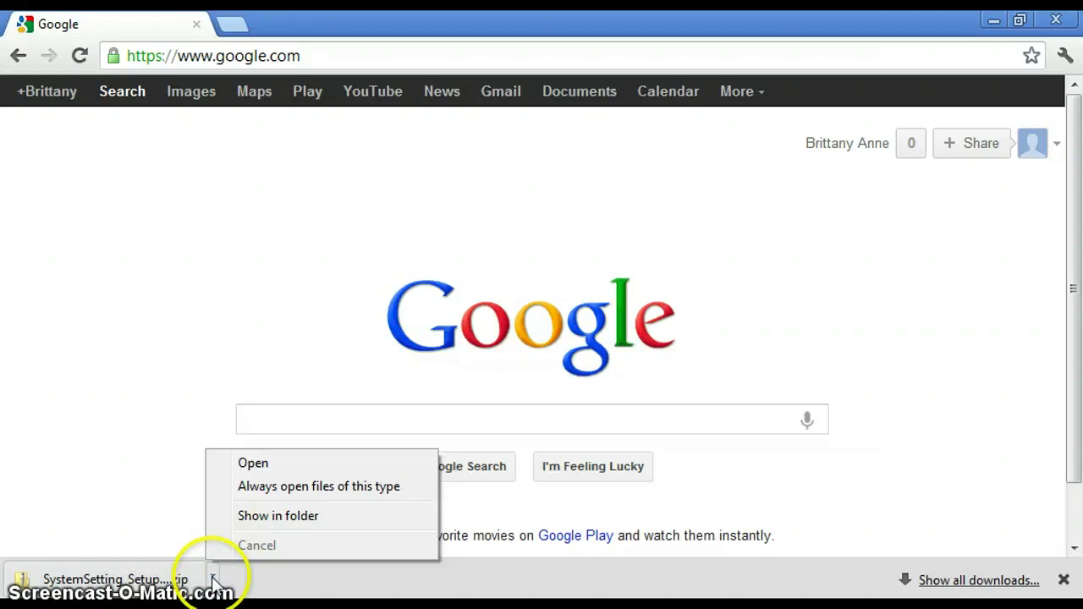
click(293, 463)
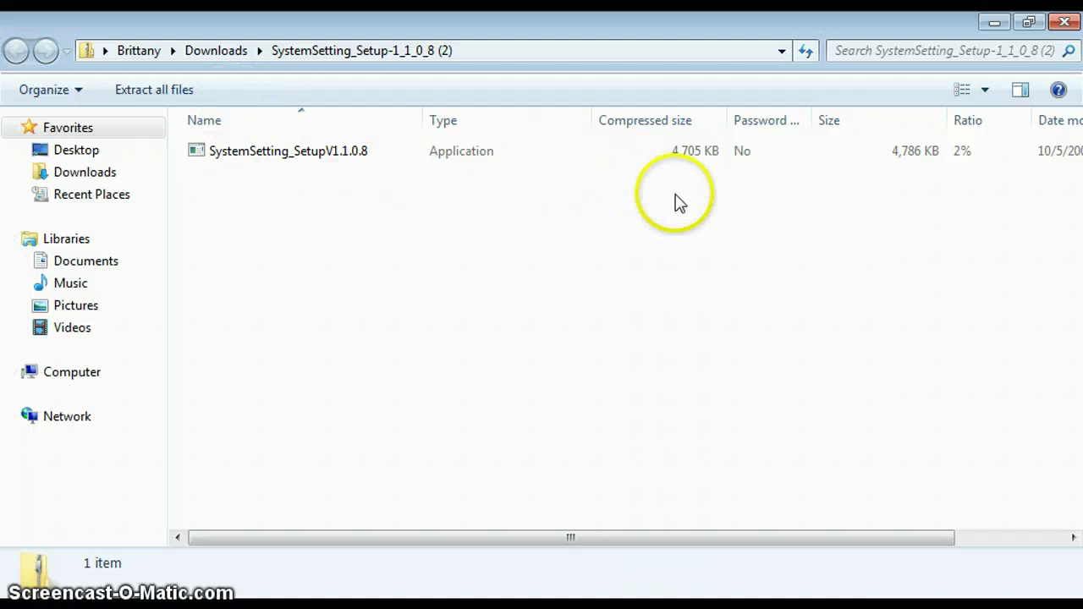
- Run SystemSetting_SetupV1.1.0.8 from the zip, allowing it past the security warning
double_click(404, 157)
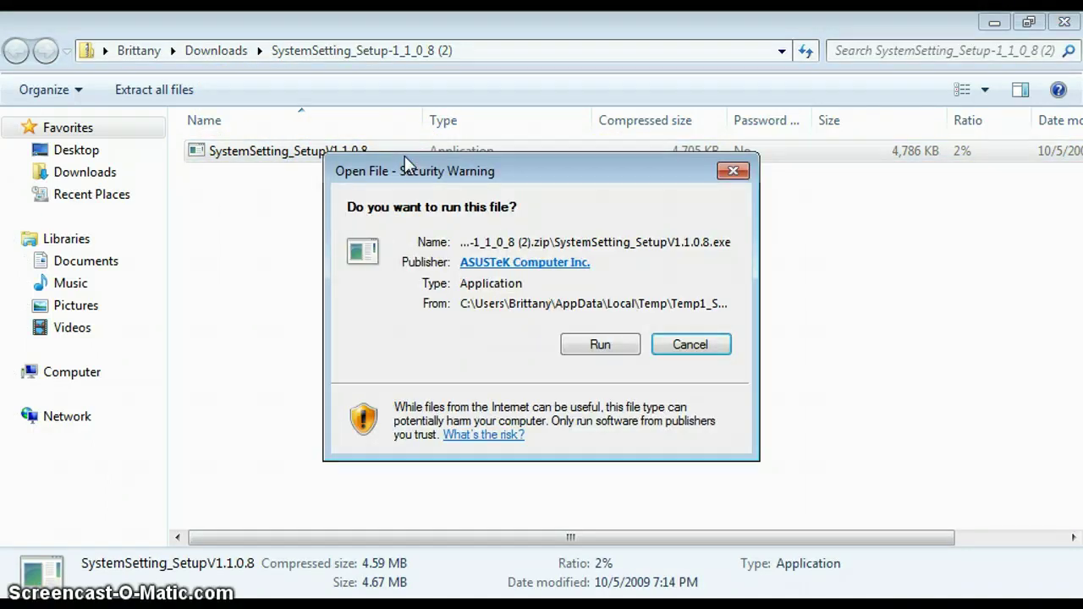
click(600, 347)
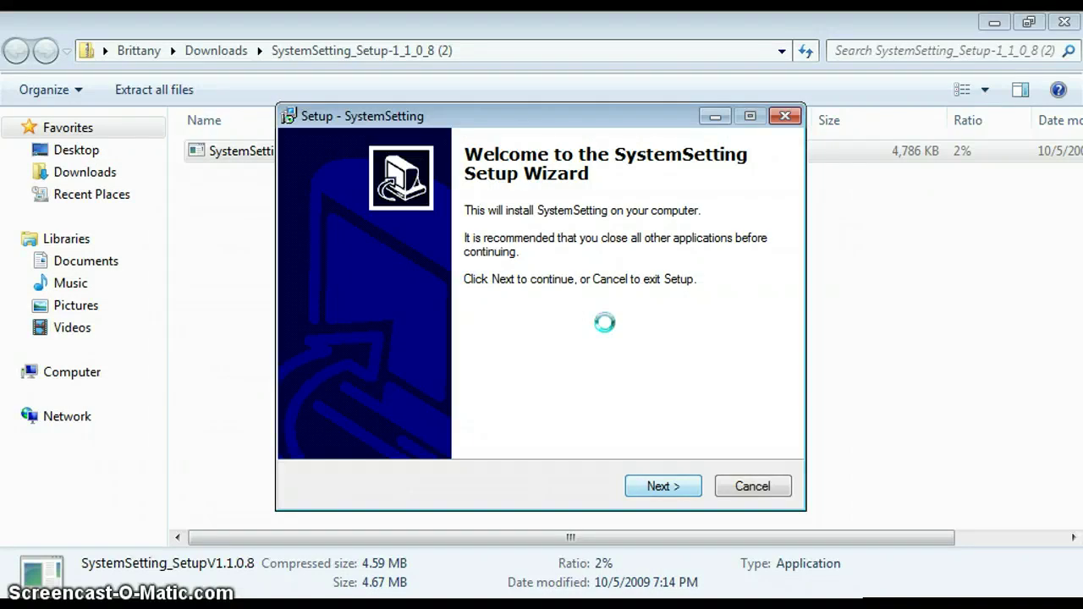
- Install SystemSetting into the ASUS\System Setting Start Menu folder and finish without restarting
key(Return)
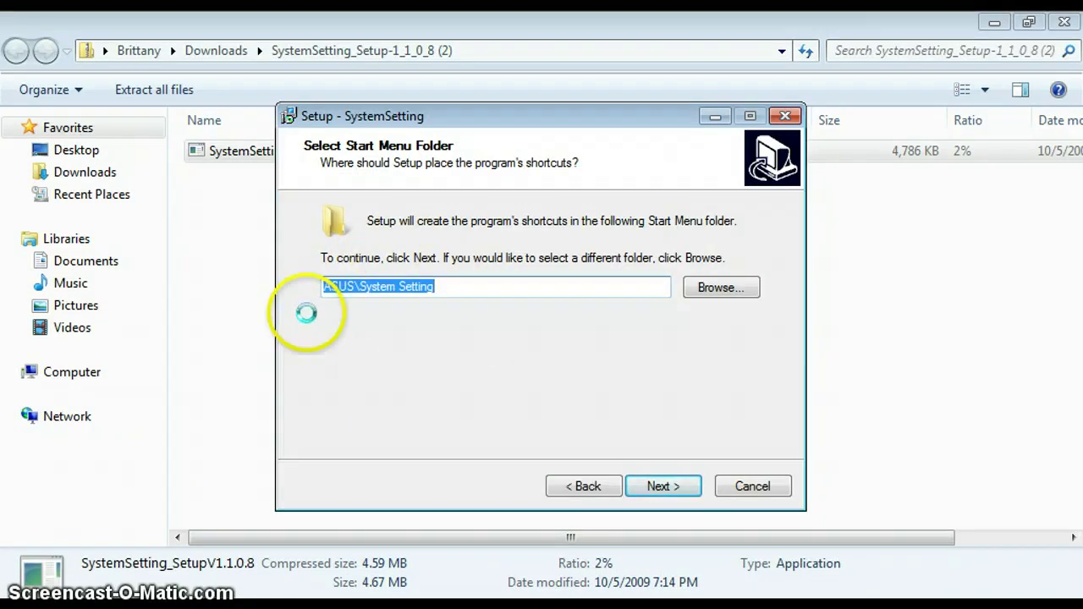
click(681, 486)
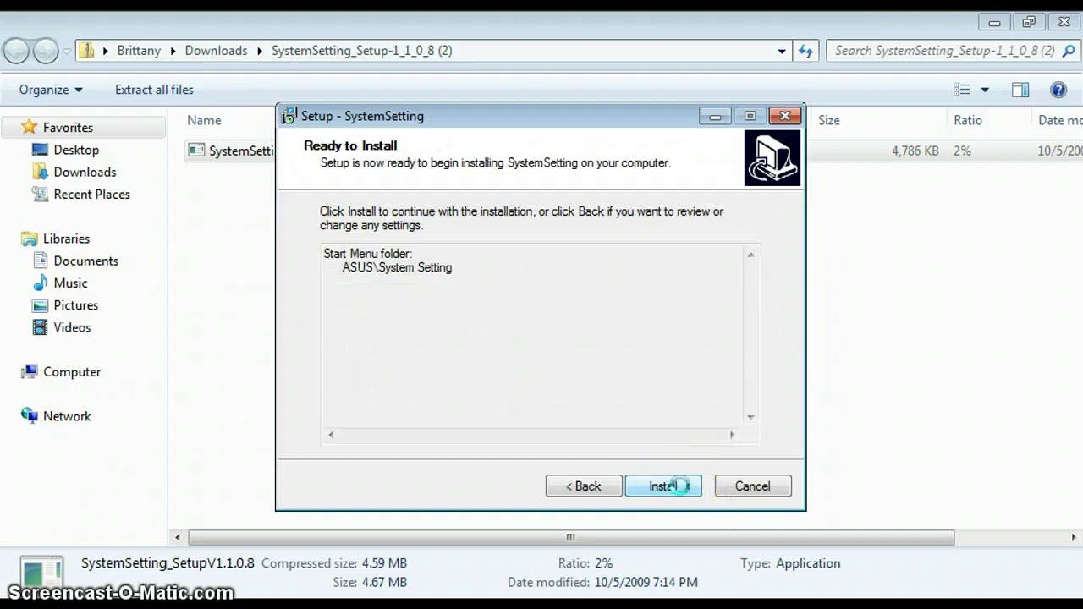
click(681, 486)
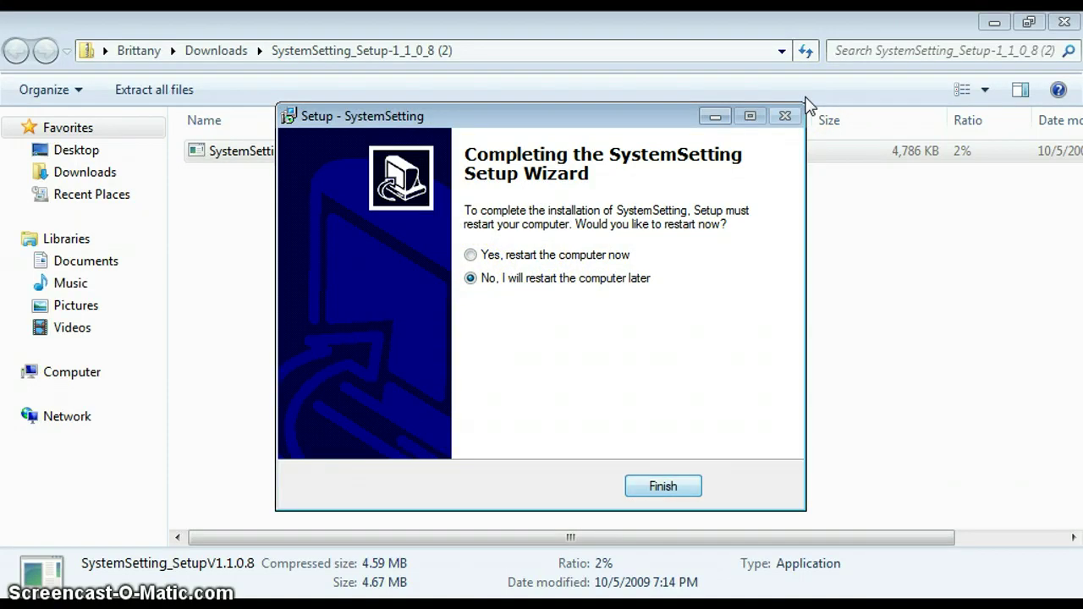
click(663, 486)
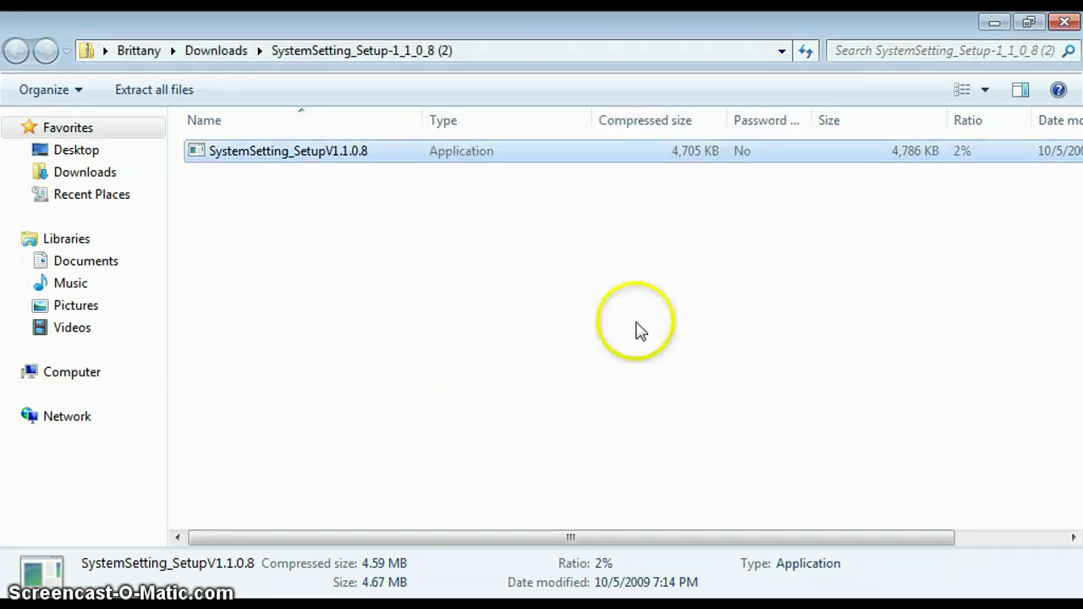
- Minimize Explorer and Chrome, then launch System Setting from the ASUS launcher's tools
click(994, 22)
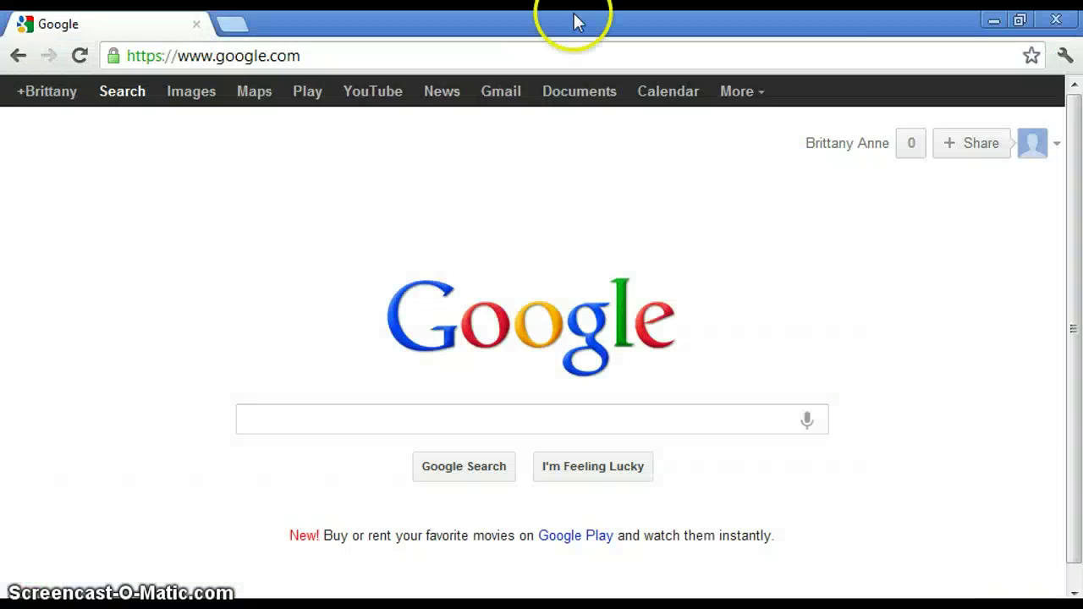
click(997, 25)
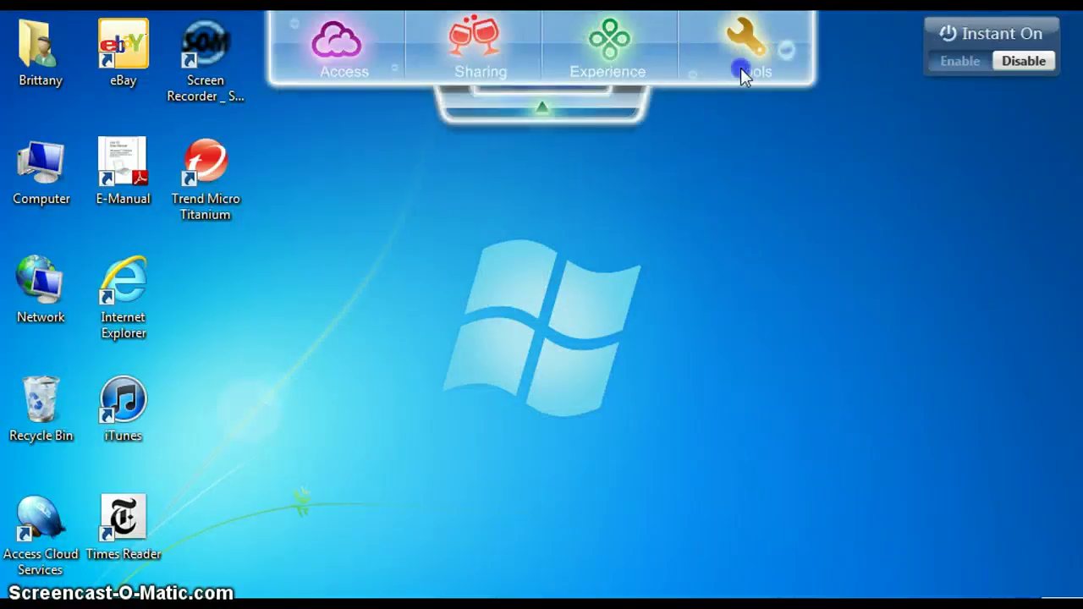
click(741, 67)
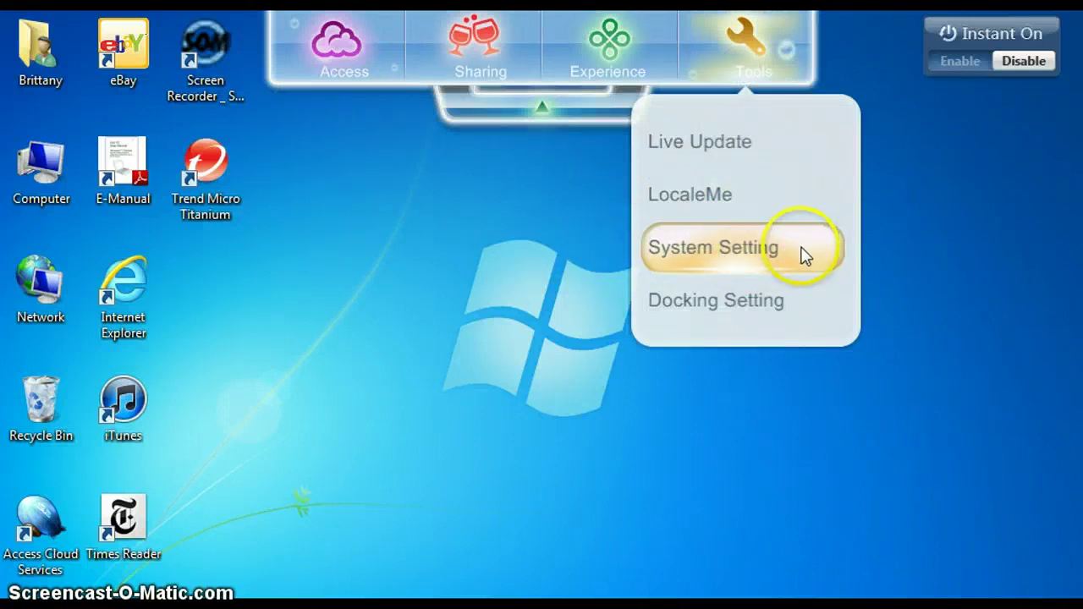
click(805, 252)
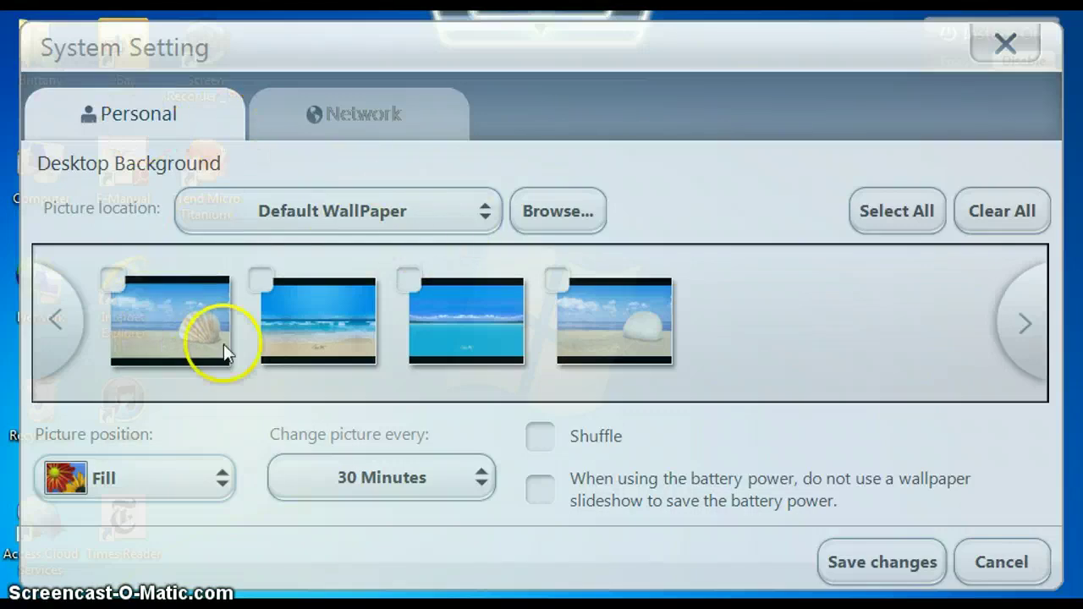
- Change the picture location from Default WallPaper to the Pictures folder
click(591, 216)
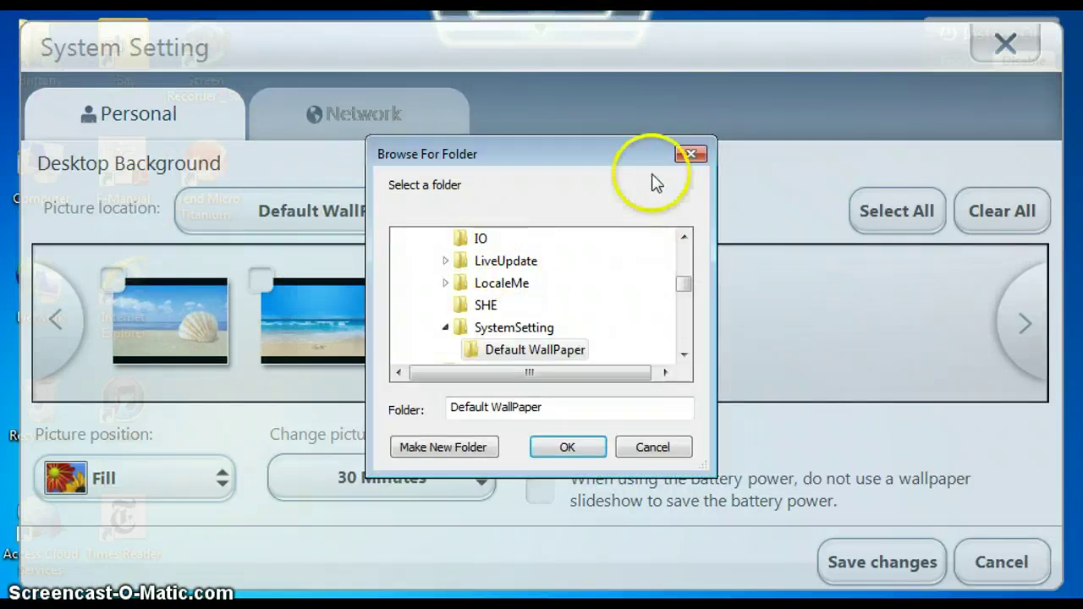
click(688, 156)
click(346, 207)
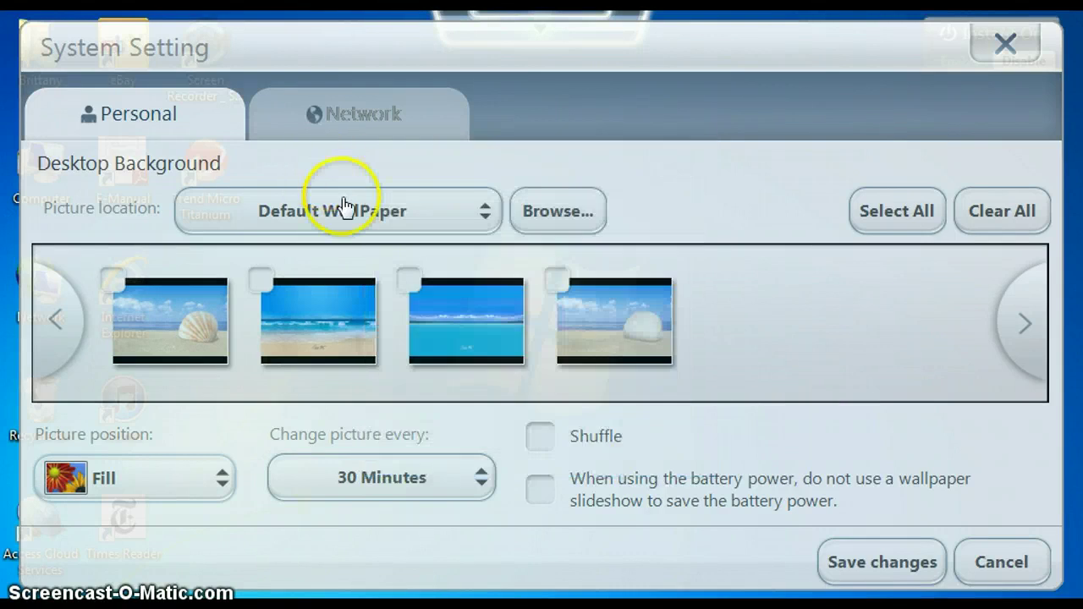
click(365, 270)
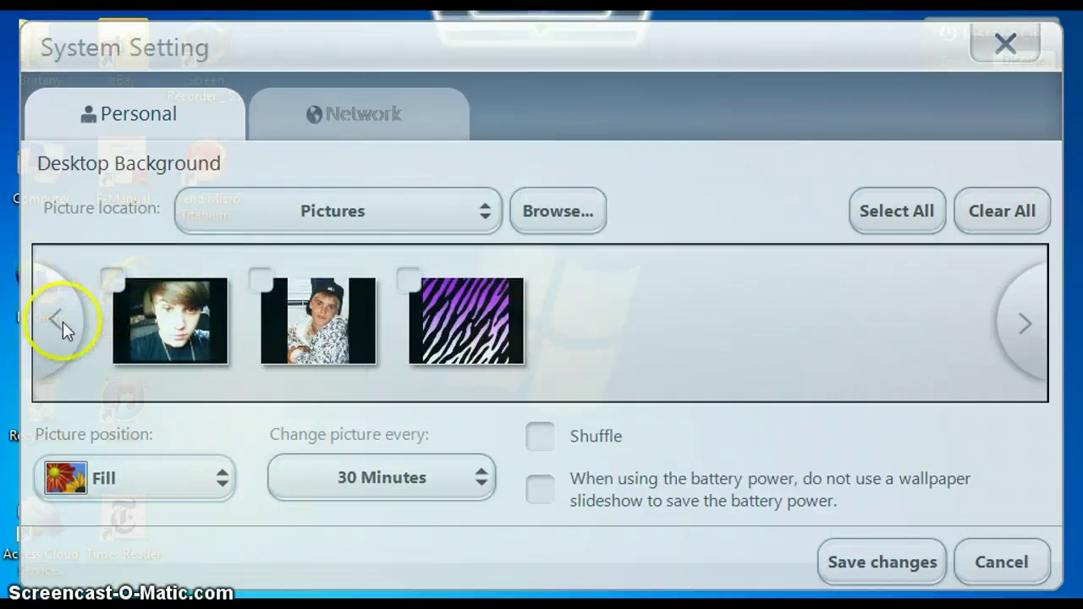
- Preview the zebra wallpaper, comparing the Fit and Fill picture positions
click(486, 353)
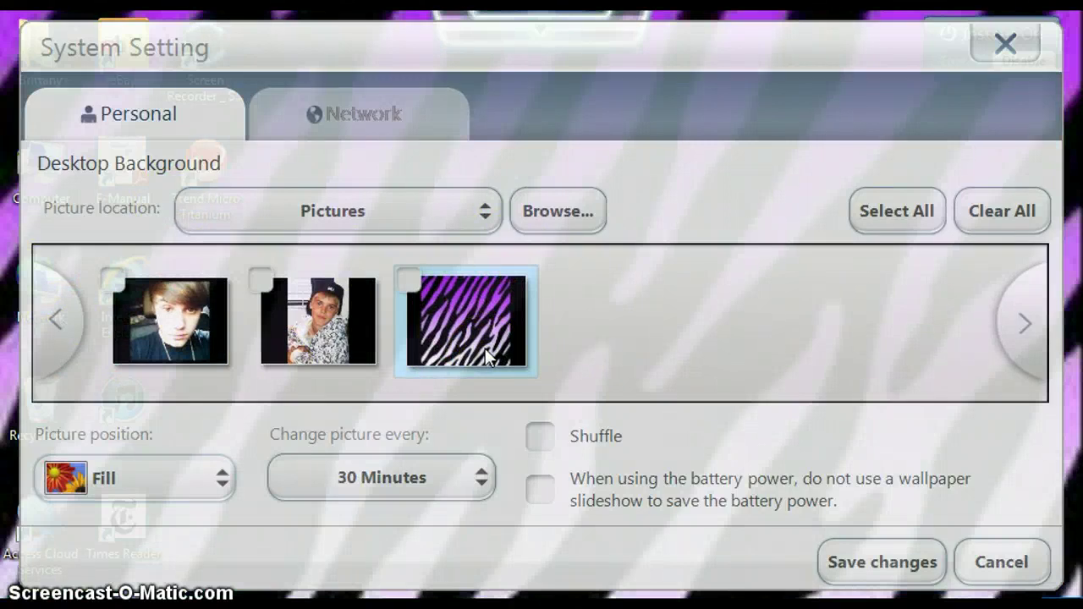
mouse_move(724, 84)
mouse_down()
mouse_move(771, 127)
mouse_move(825, 40)
mouse_move(795, 36)
mouse_up()
click(283, 475)
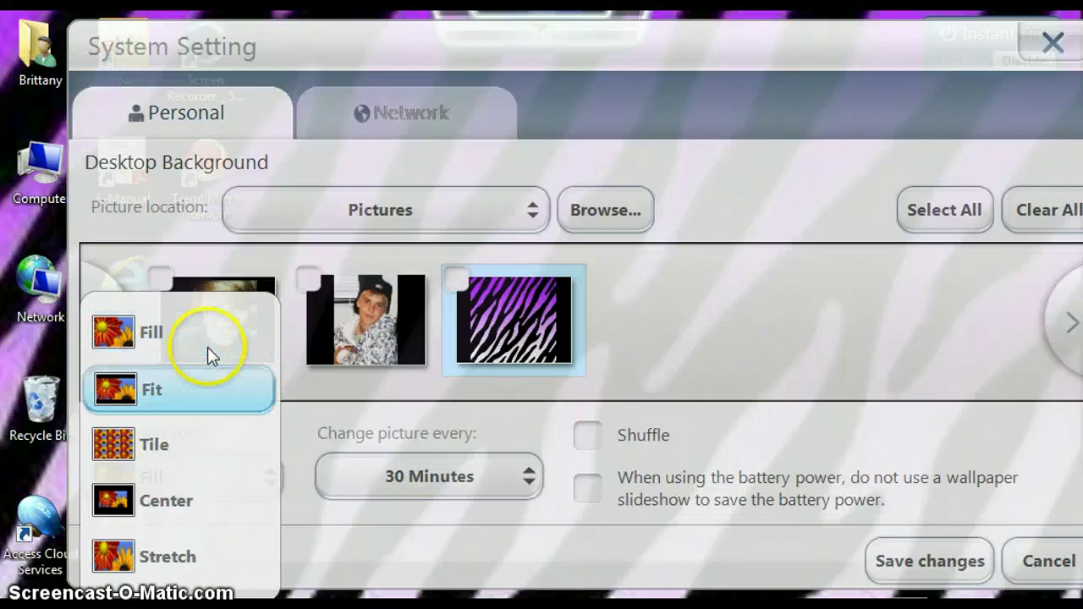
click(181, 397)
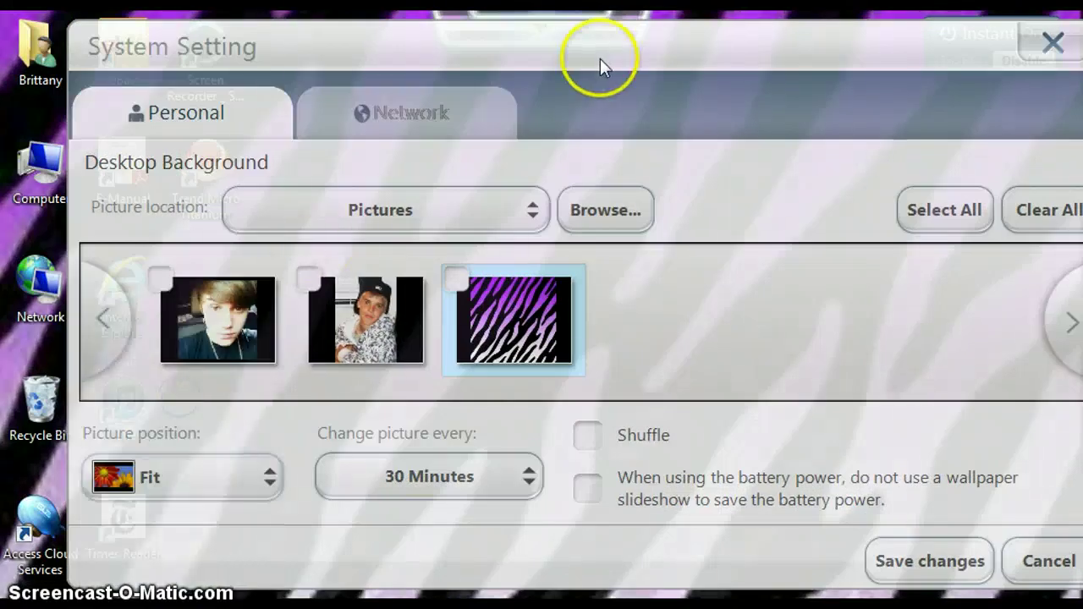
mouse_move(601, 57)
mouse_down()
mouse_move(658, 255)
mouse_move(565, 74)
mouse_up()
click(169, 511)
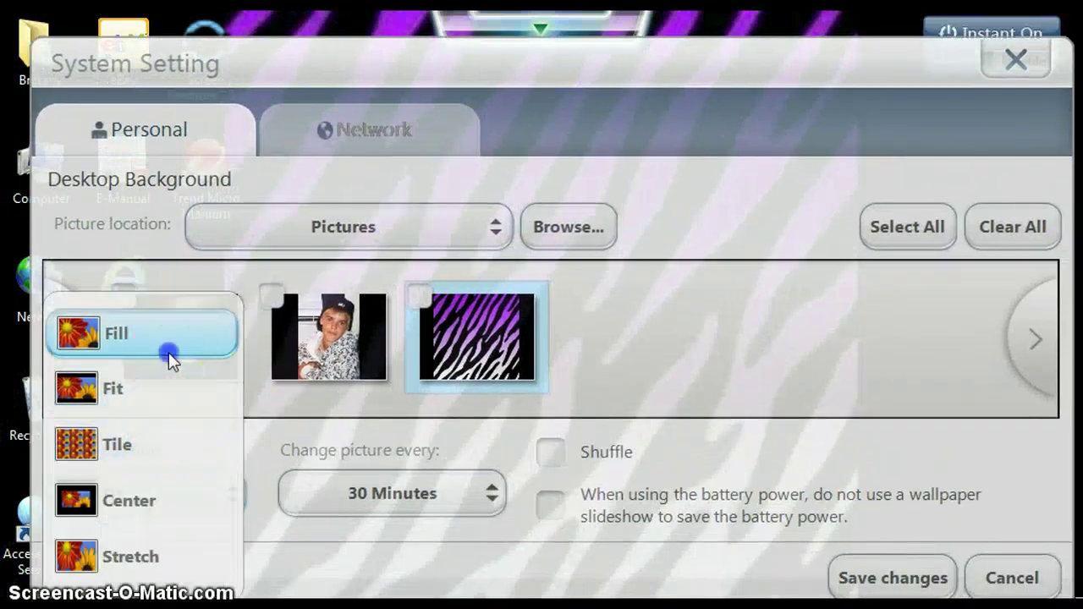
click(168, 352)
- Try the Center position, then return to Fill and save the settings
mouse_move(504, 76)
mouse_down()
mouse_move(681, 338)
mouse_move(458, 79)
mouse_move(491, 68)
mouse_up()
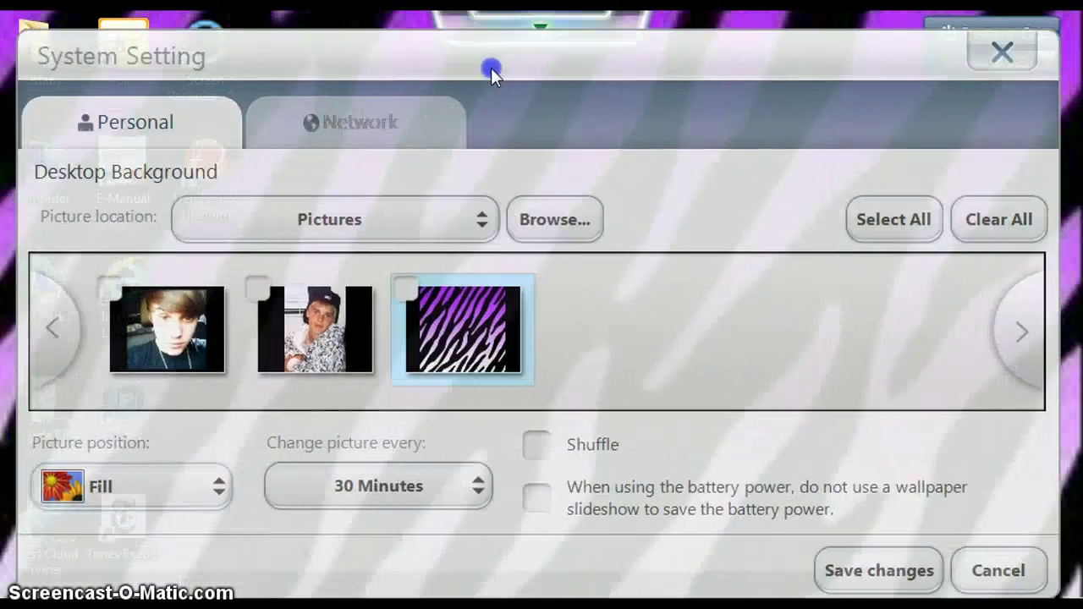
click(209, 467)
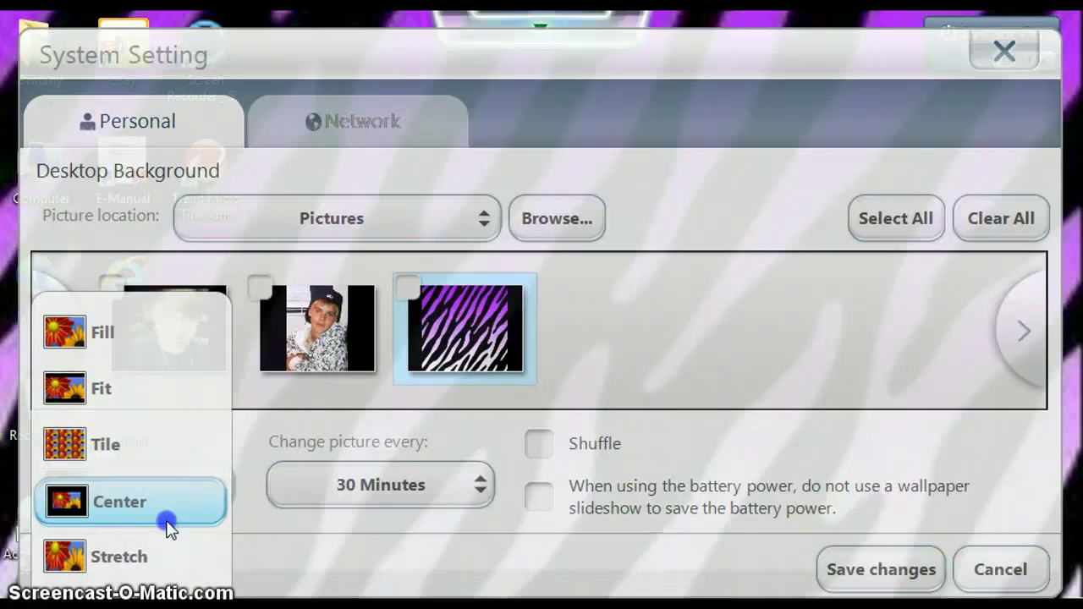
click(169, 508)
mouse_move(535, 46)
mouse_down()
mouse_move(699, 339)
mouse_move(857, 534)
mouse_move(682, 330)
mouse_move(546, 141)
mouse_move(515, 74)
mouse_move(522, 42)
mouse_up()
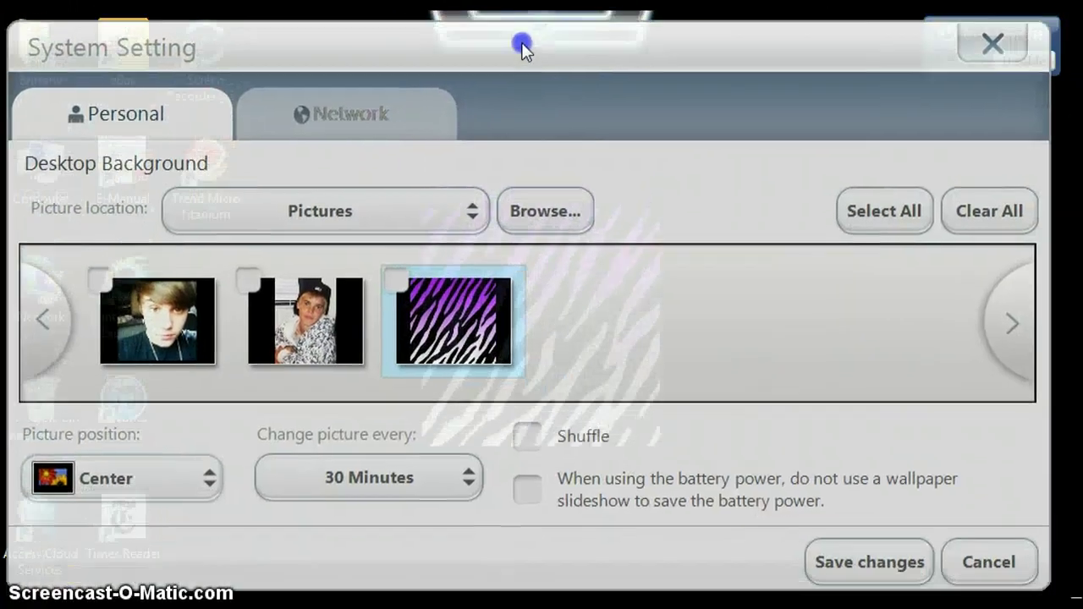
click(209, 484)
click(165, 331)
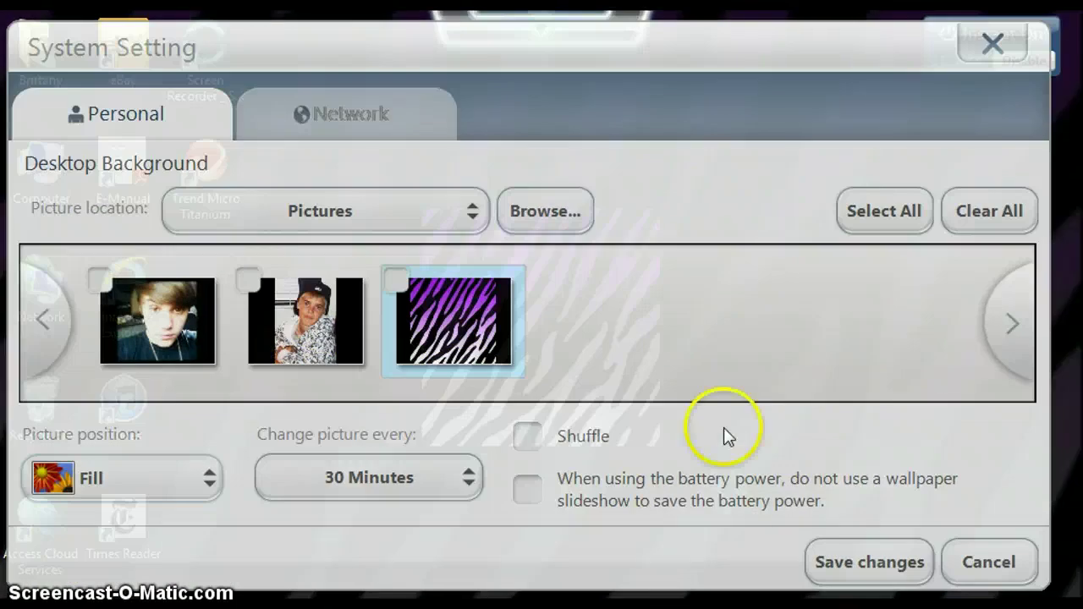
click(848, 554)
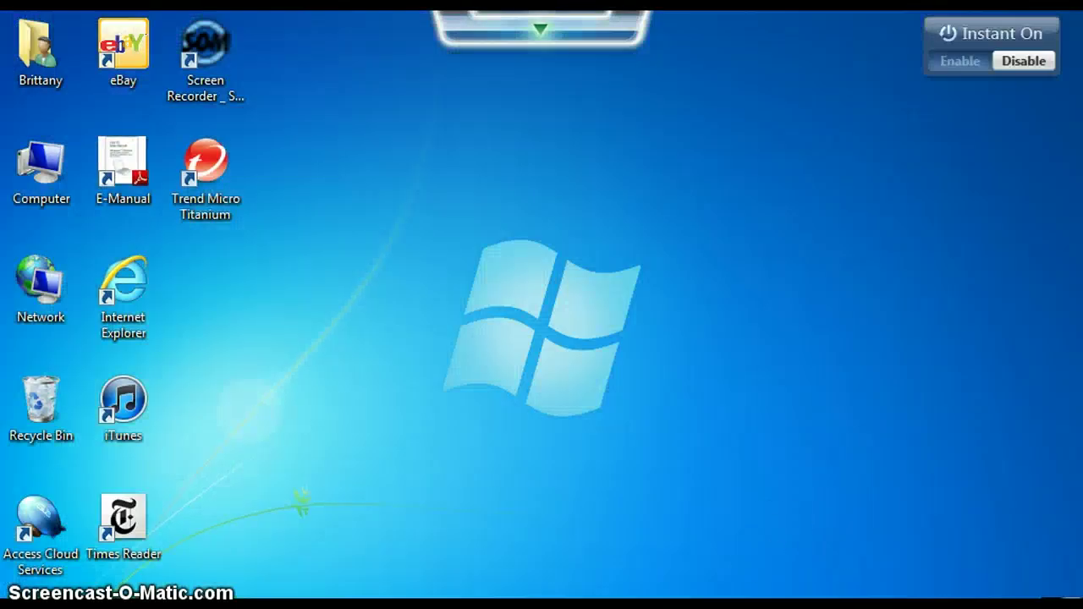
mouse_move(542, 29)
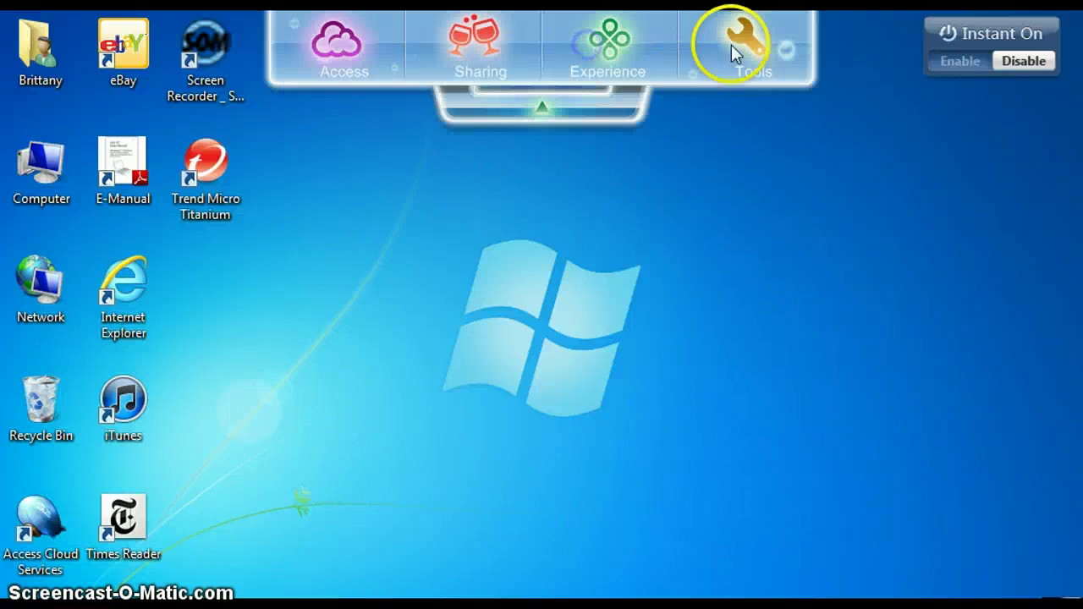
- Reopen System Setting from the ASUS tools list and preview the zebra picture
click(740, 39)
click(766, 245)
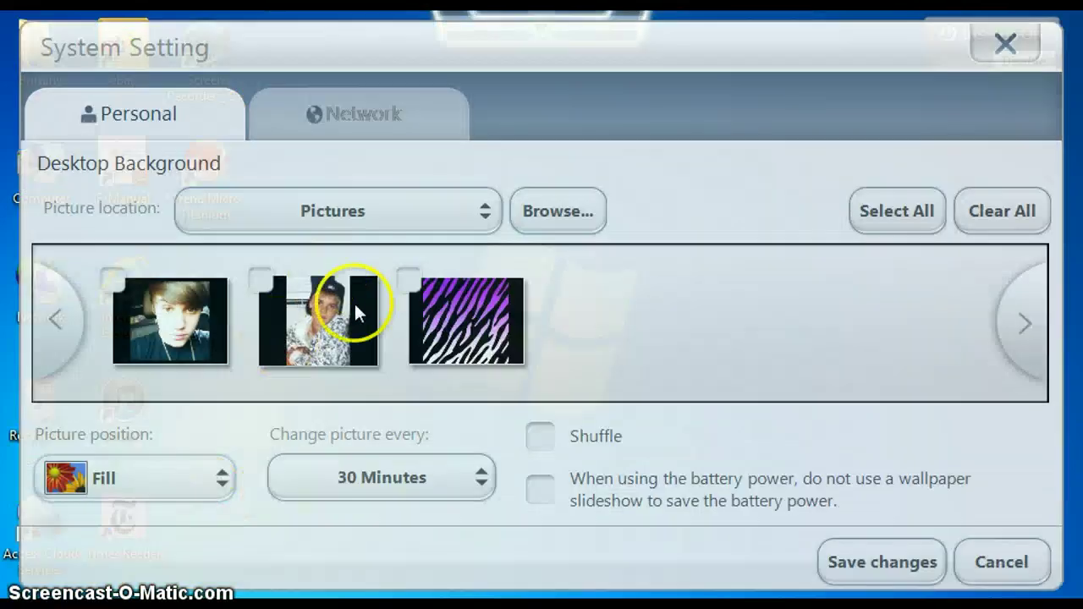
click(454, 319)
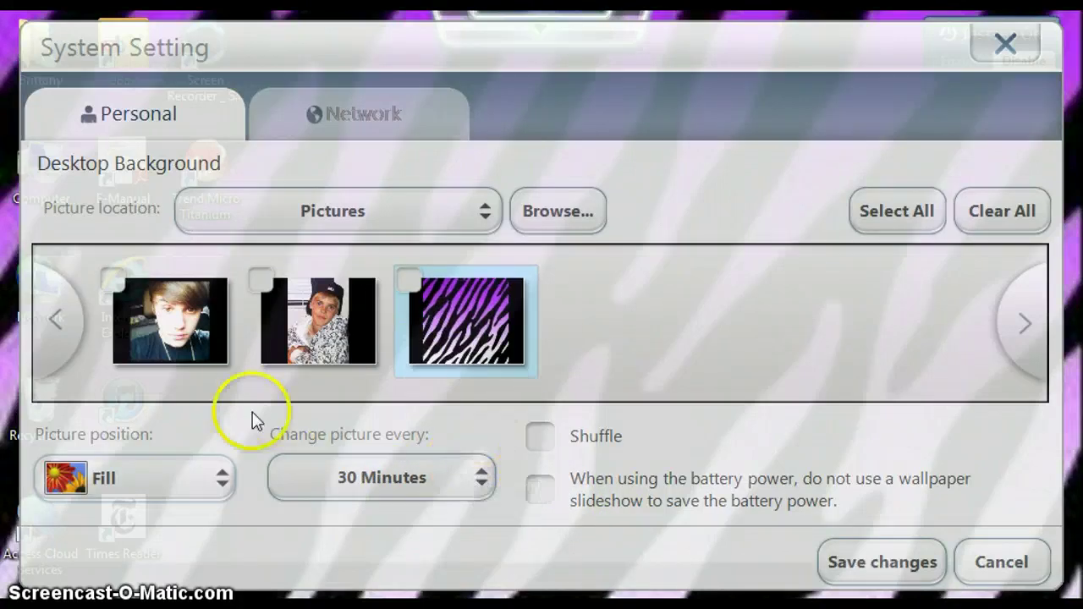
- Tick the zebra picture's checkbox and save it, then clear the desktop icon selection
click(412, 283)
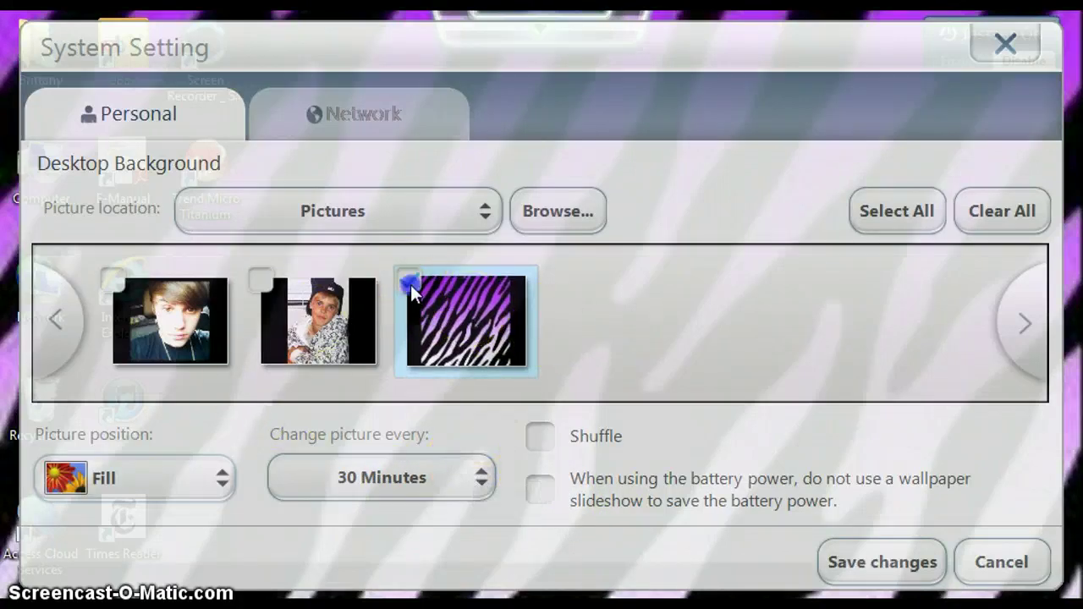
click(899, 567)
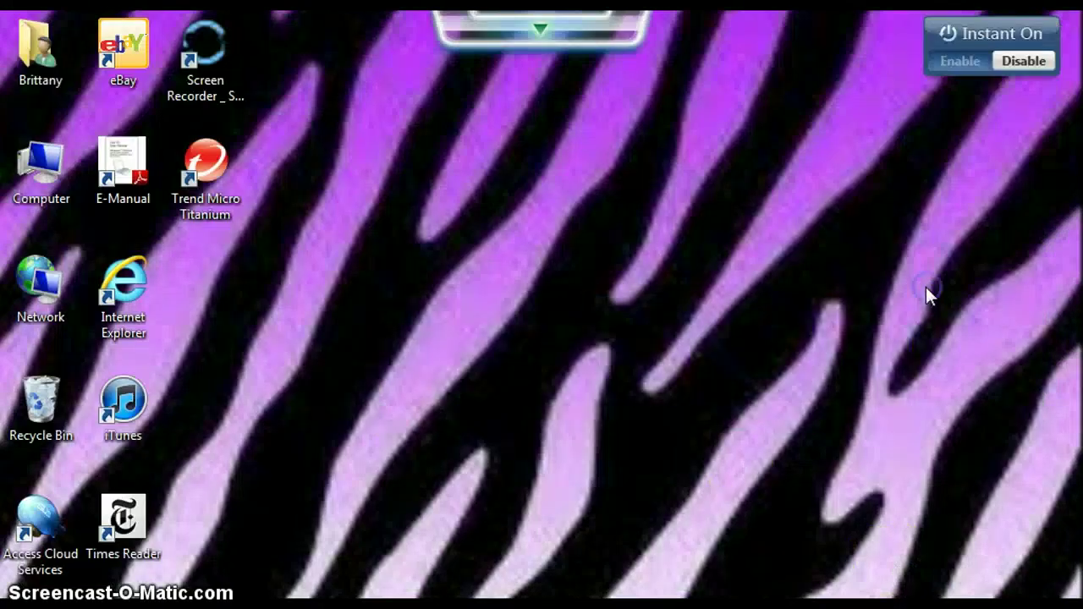
drag(471, 359, 707, 320)
mouse_move(793, 234)
mouse_down()
mouse_move(961, 129)
mouse_move(1079, 9)
mouse_up()
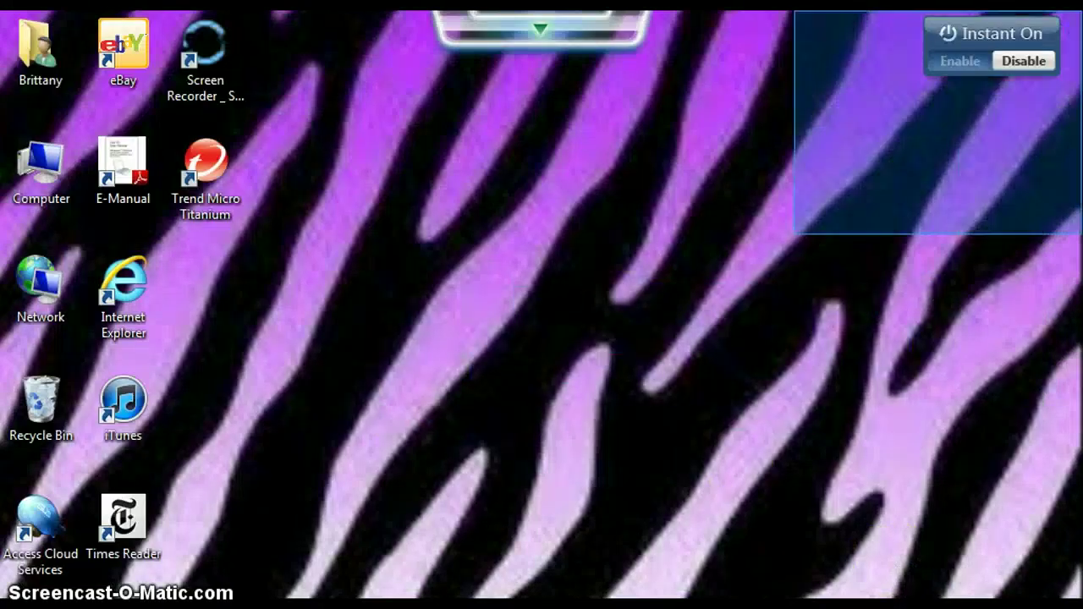
mouse_move(904, 130)
mouse_down()
mouse_move(410, 481)
mouse_move(34, 558)
mouse_up()
click(339, 416)
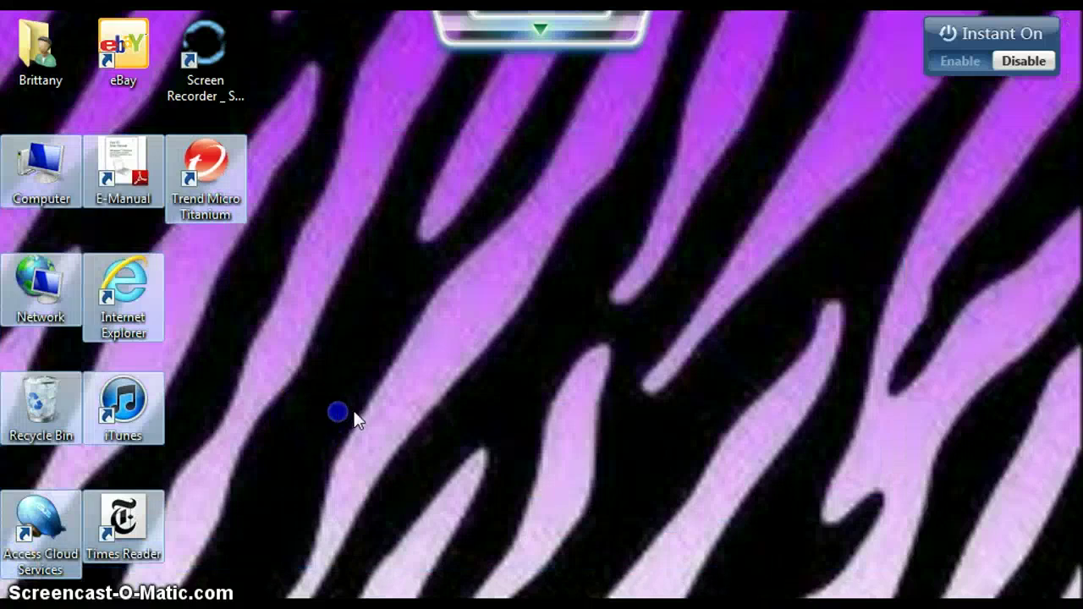